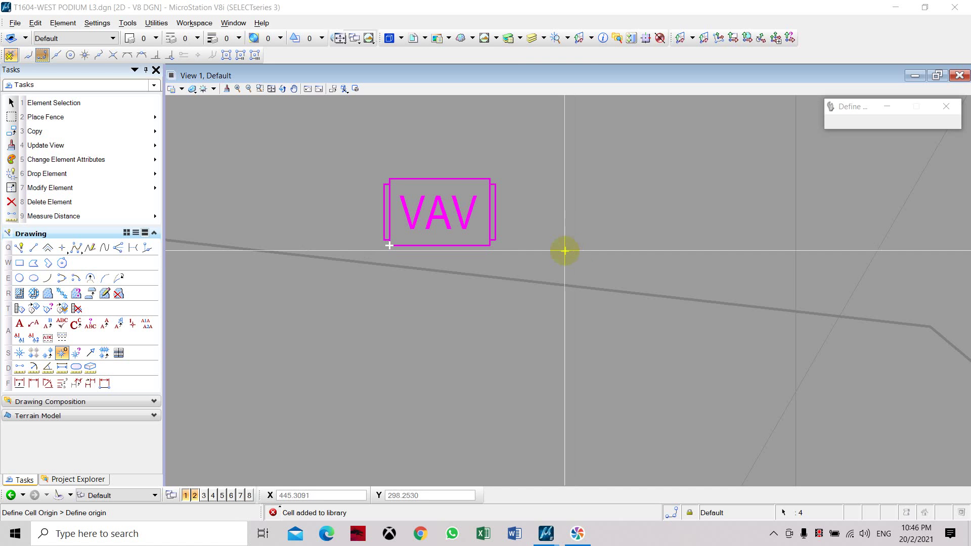
# - Exit cell-origin definition, deselect the VAV symbol and pan to keep it framed
pyautogui.scroll(-5, 559, 251)
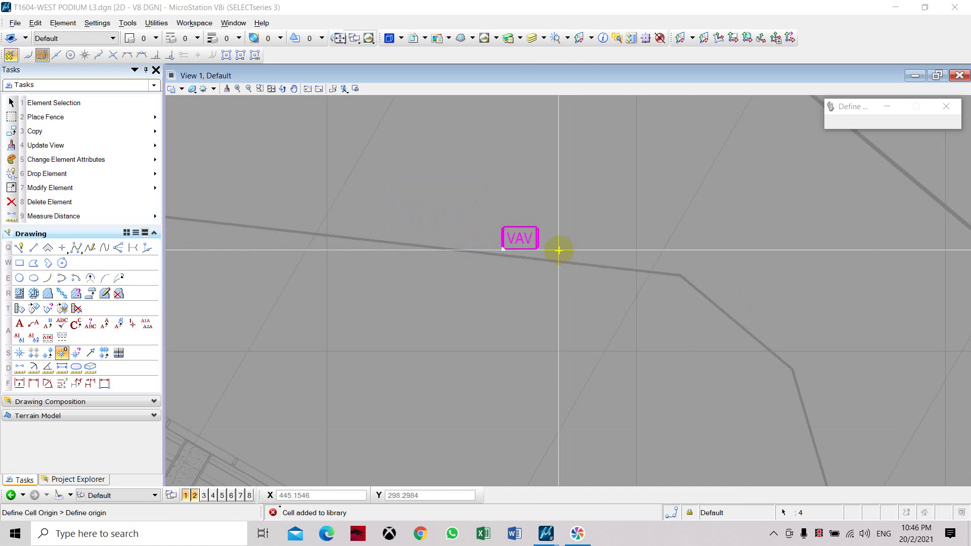
pyautogui.scroll(3, 558, 251)
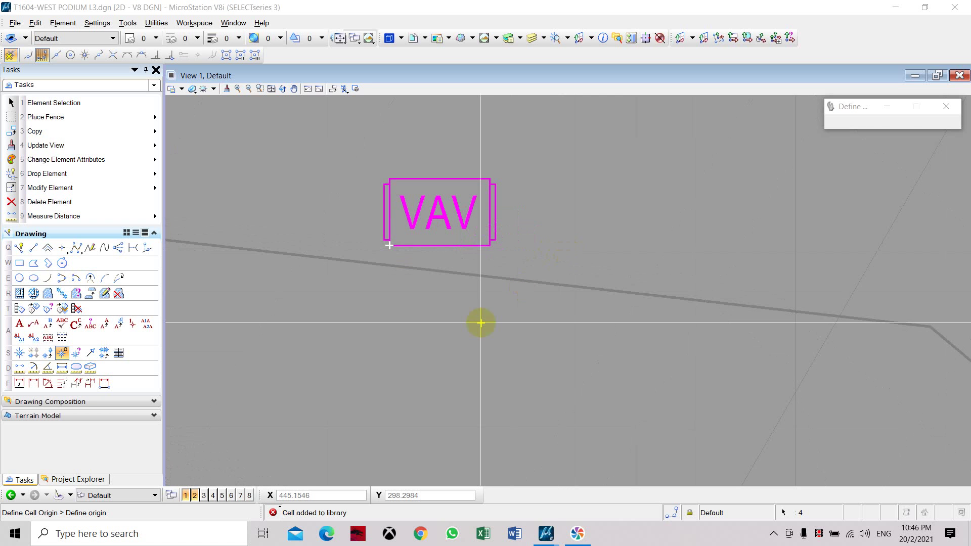
pyautogui.press('Escape')
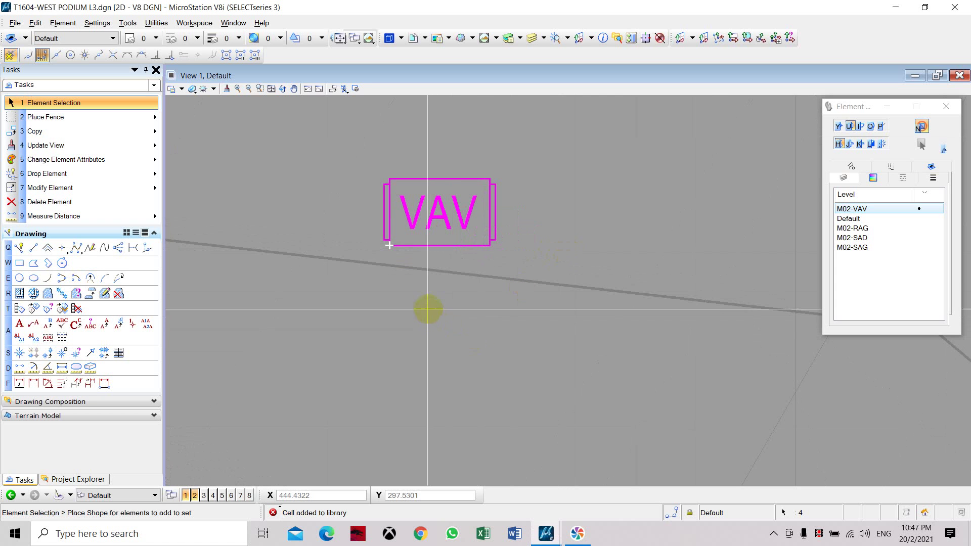
pyautogui.scroll(-3, 422, 264)
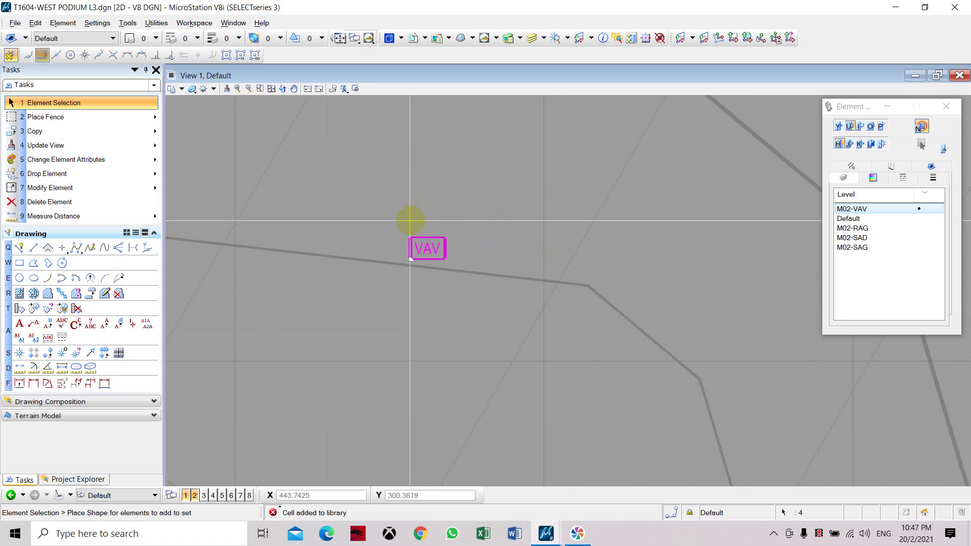
pyautogui.scroll(3, 394, 233)
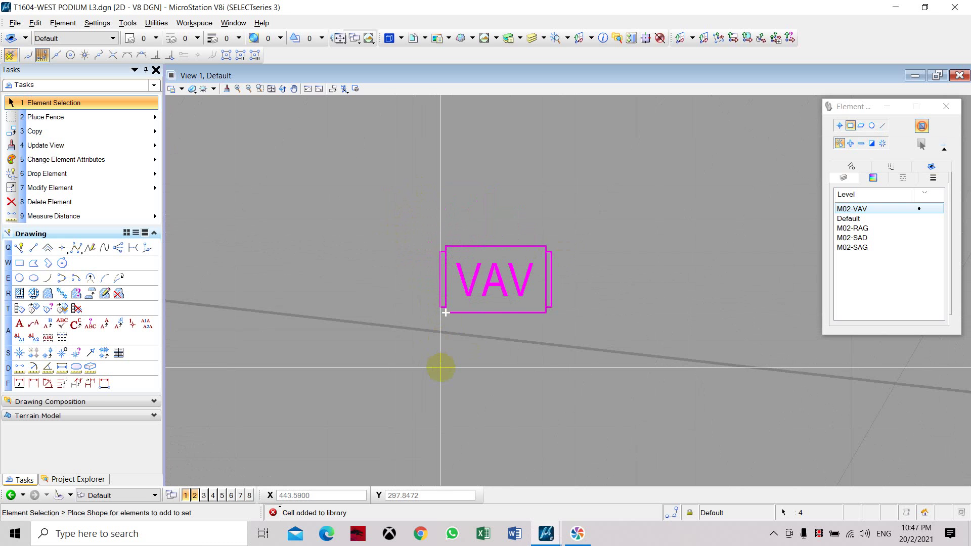
pyautogui.click(507, 379)
pyautogui.moveTo(528, 386); pyautogui.dragTo(519, 382, button='middle')
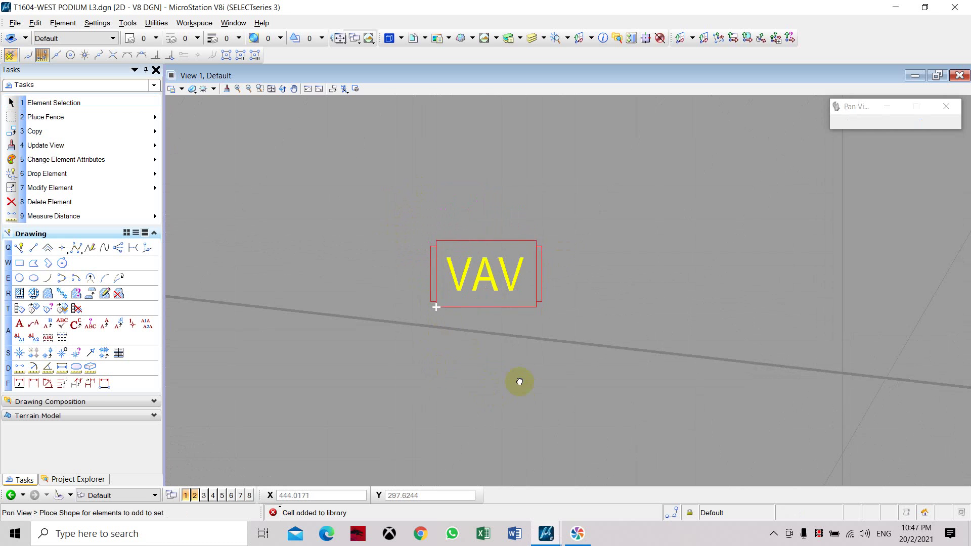
pyautogui.moveTo(519, 381); pyautogui.dragTo(486, 305)
pyautogui.rightClick(485, 305)
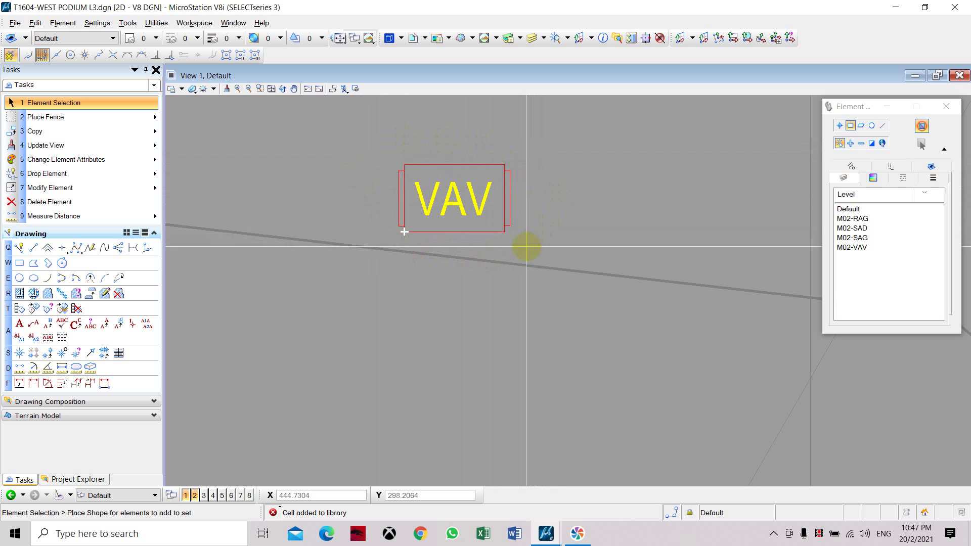
pyautogui.moveTo(500, 301); pyautogui.dragTo(489, 281, button='middle')
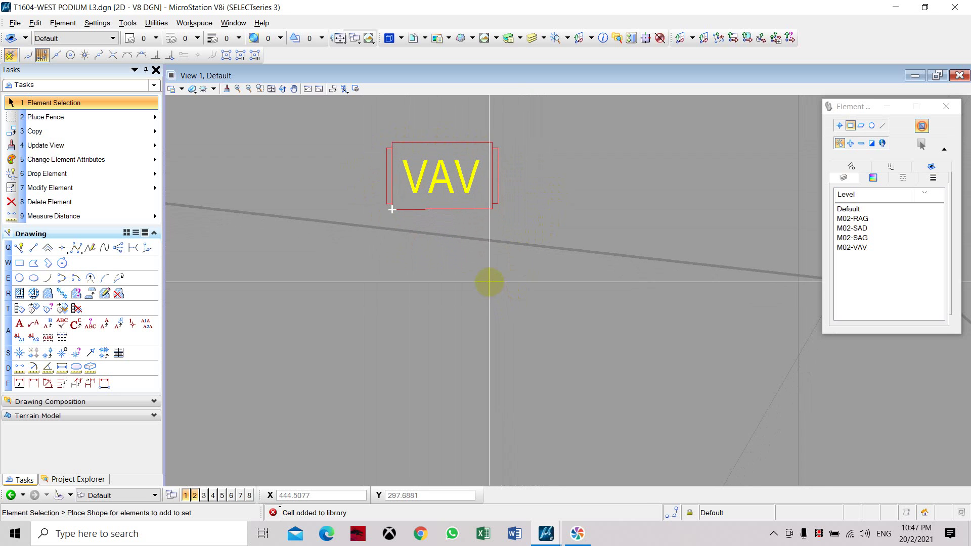
# - Draw a rectangular block below the VAV symbol
pyautogui.click(19, 263)
pyautogui.click(391, 298)
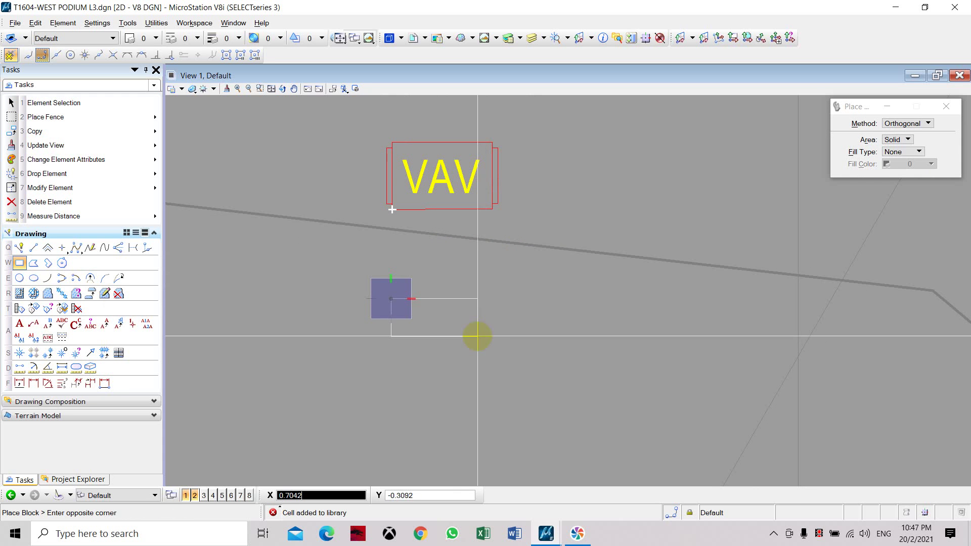
pyautogui.click(504, 374)
pyautogui.press('Escape')
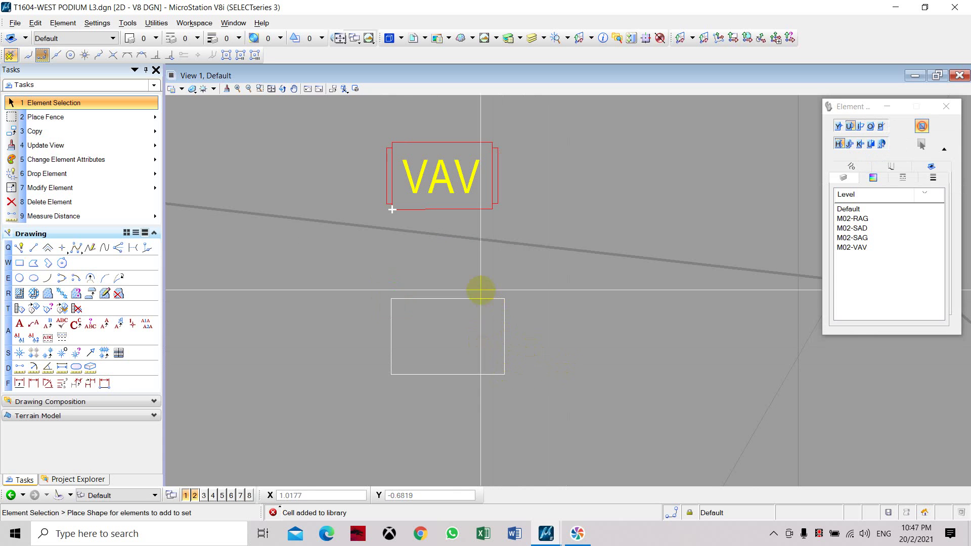
# - Move the new rectangle onto the M02-VAV level
pyautogui.click(461, 299)
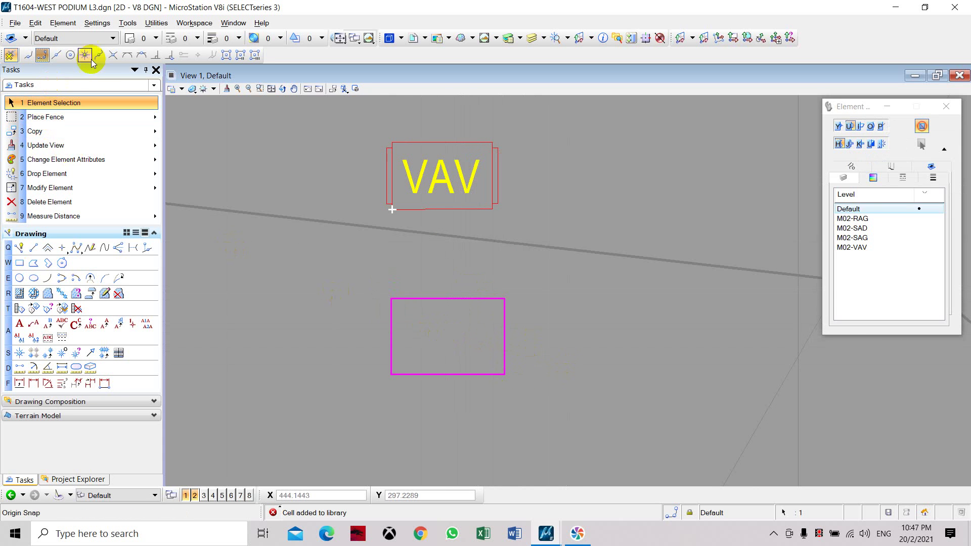
pyautogui.click(114, 38)
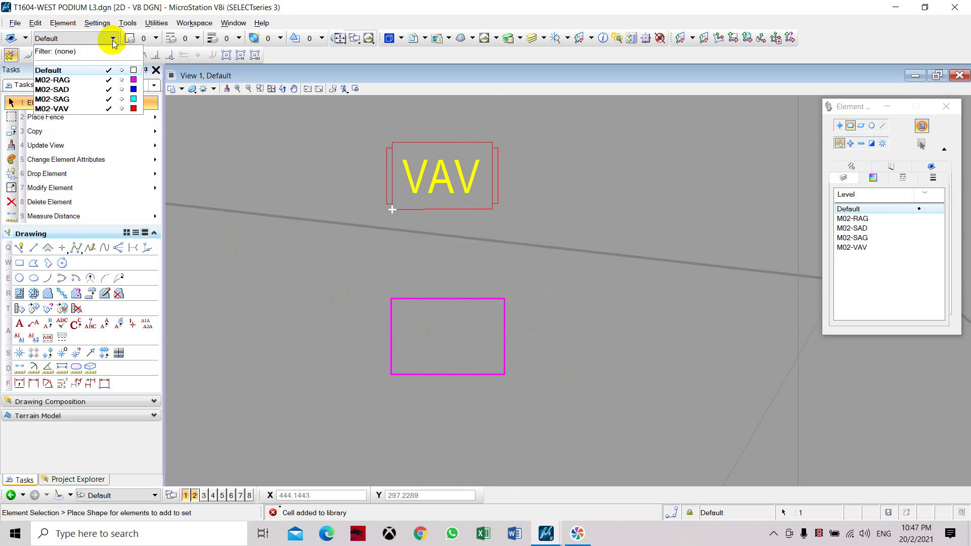
pyautogui.click(81, 103)
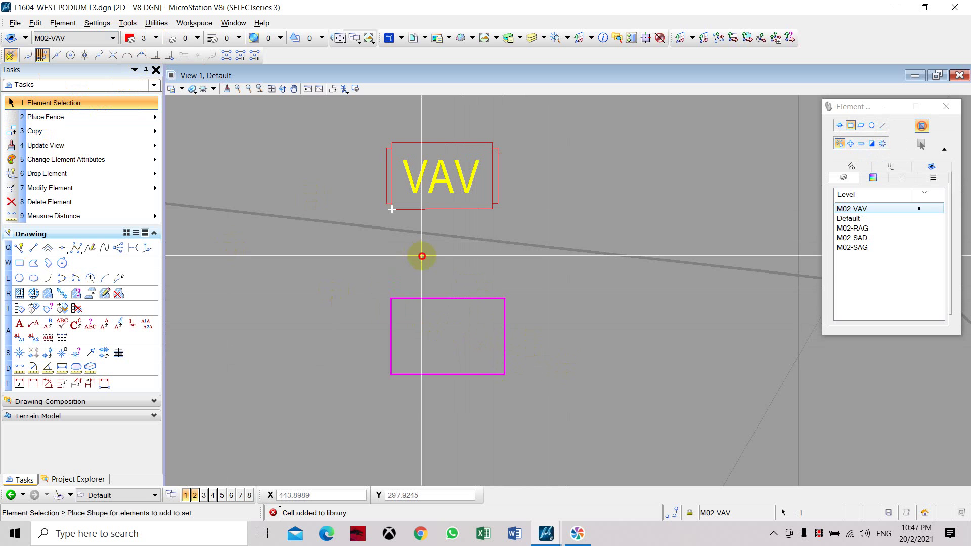
pyautogui.click(434, 257)
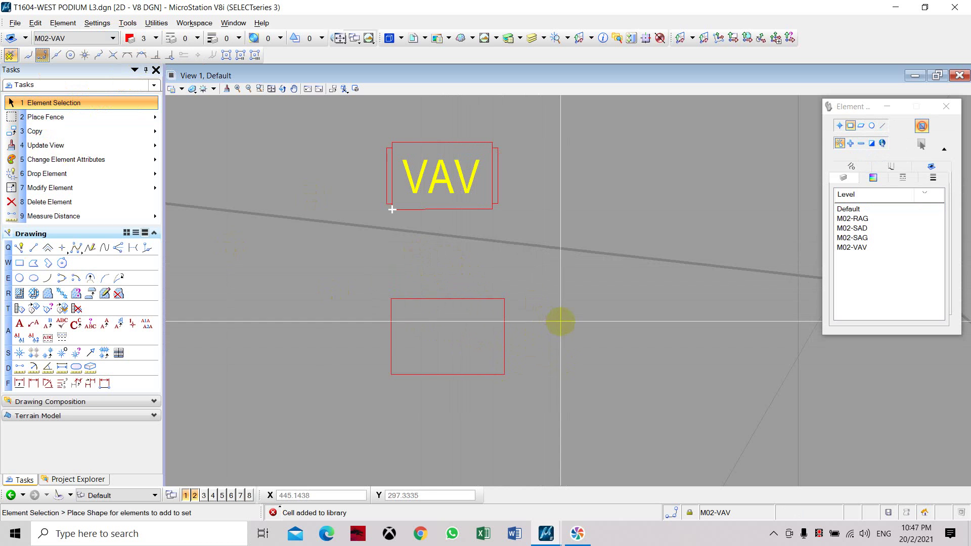
pyautogui.click(22, 328)
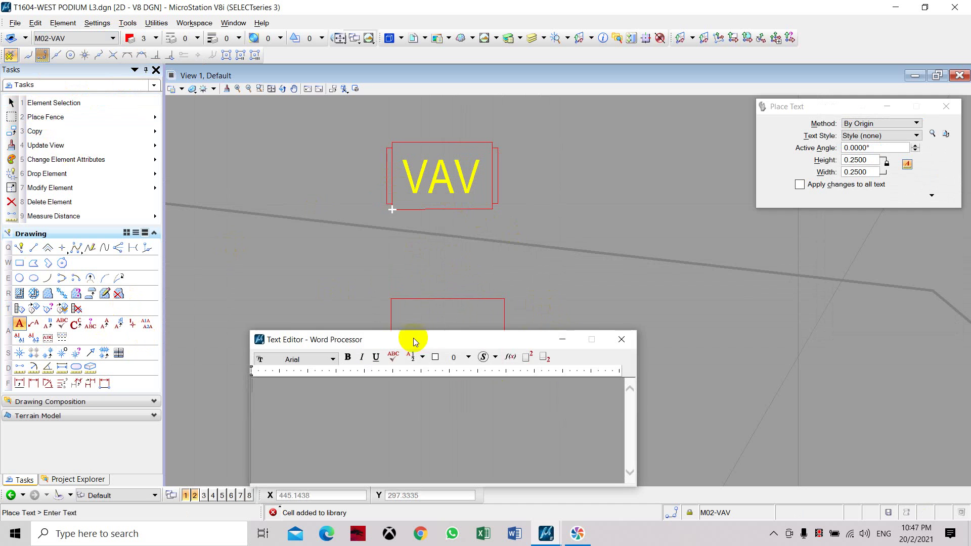
pyautogui.click(626, 340)
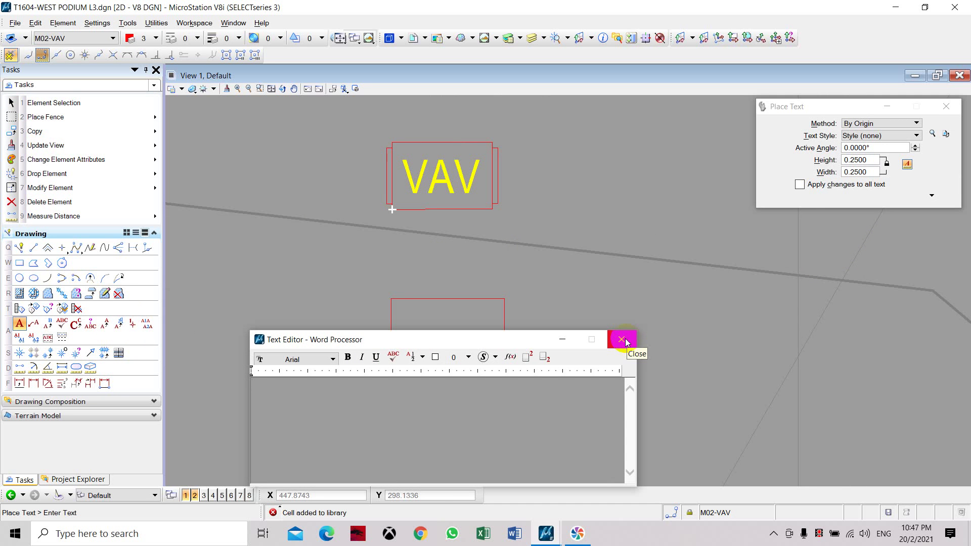
pyautogui.click(625, 341)
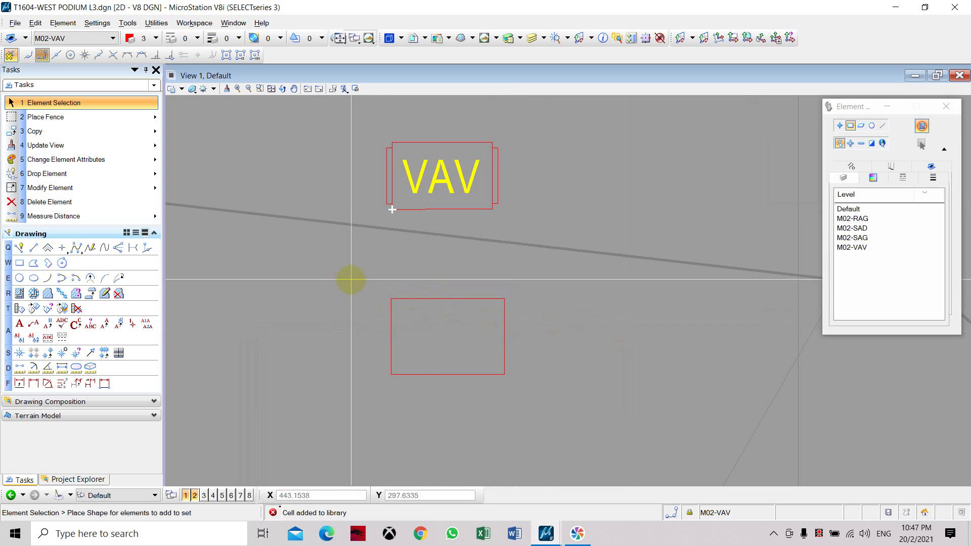
# - Select the whole VAV symbol and define its cell origin at the lower-left corner
pyautogui.moveTo(390, 239); pyautogui.dragTo(385, 267, button='middle')
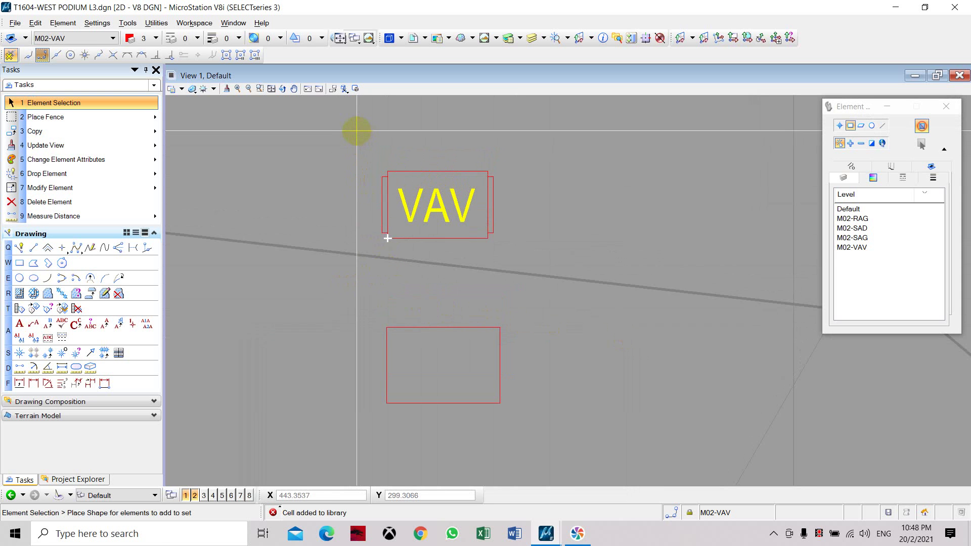
pyautogui.moveTo(356, 131)
pyautogui.mouseDown()
pyautogui.moveTo(532, 284)
pyautogui.moveTo(541, 250)
pyautogui.moveTo(547, 257)
pyautogui.mouseUp()
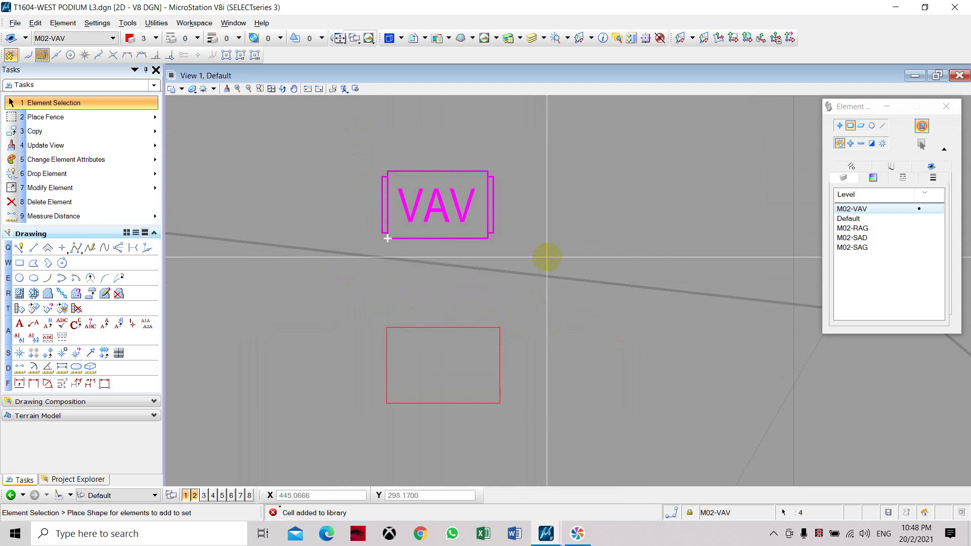
pyautogui.click(59, 357)
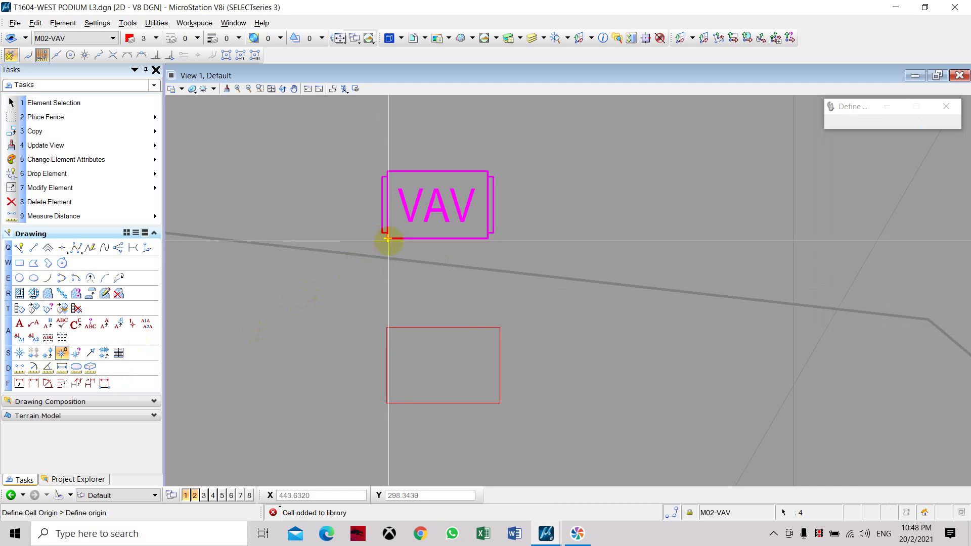
pyautogui.click(387, 238)
pyautogui.click(63, 23)
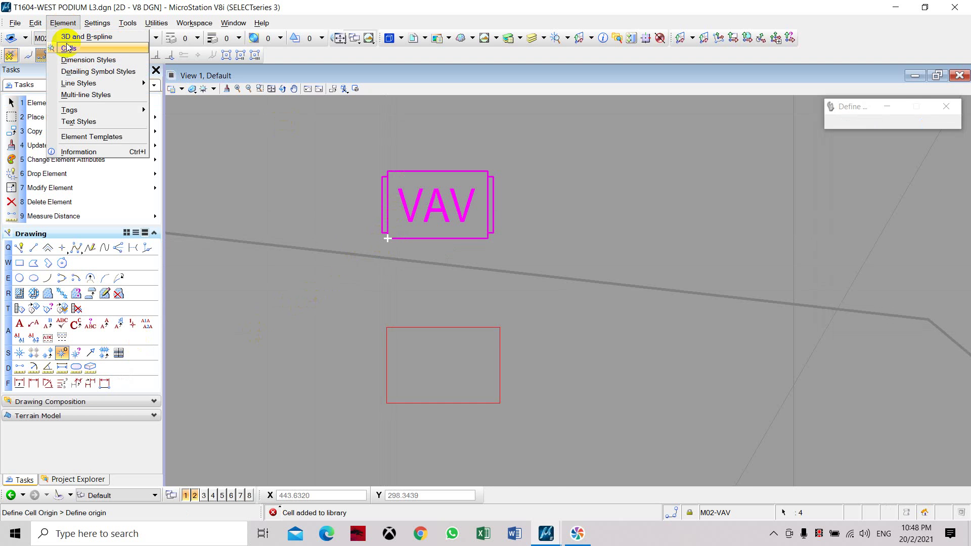
# - Create a Graphic cell named VAV in the Air Grilles cell library
pyautogui.click(67, 48)
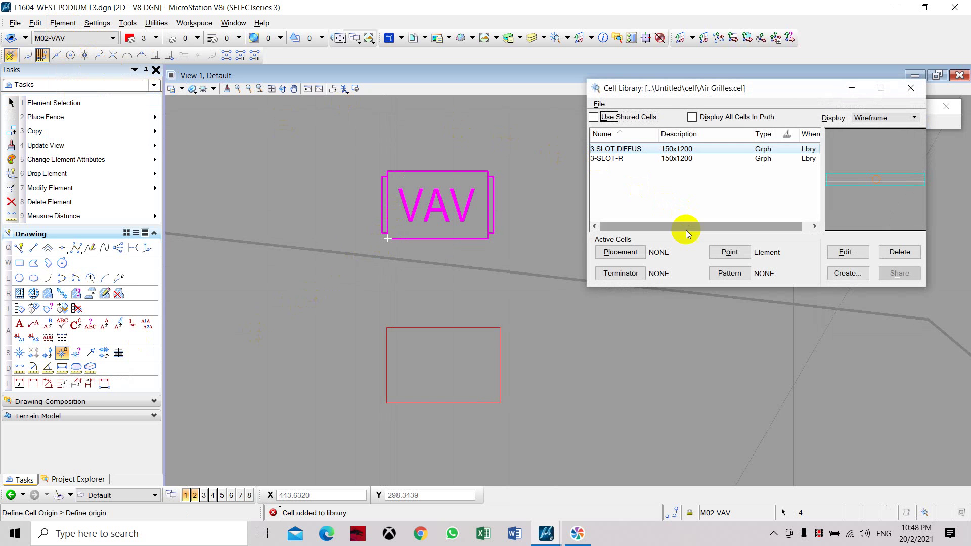
pyautogui.click(848, 273)
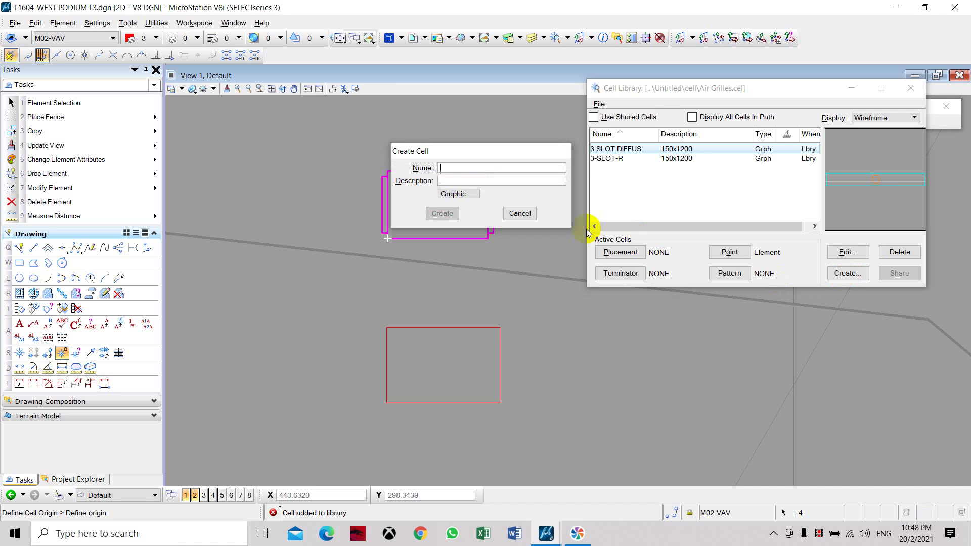
pyautogui.write('VAV')
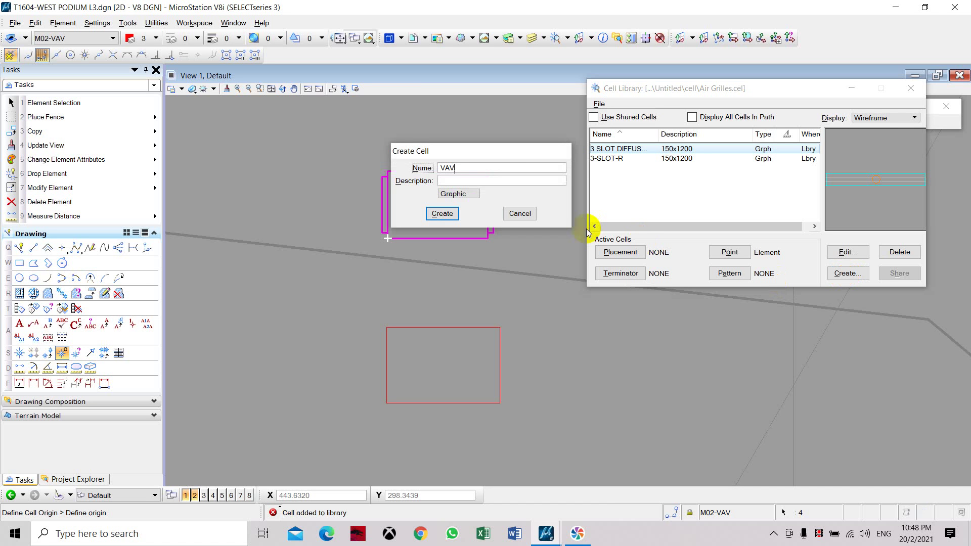
pyautogui.click(503, 180)
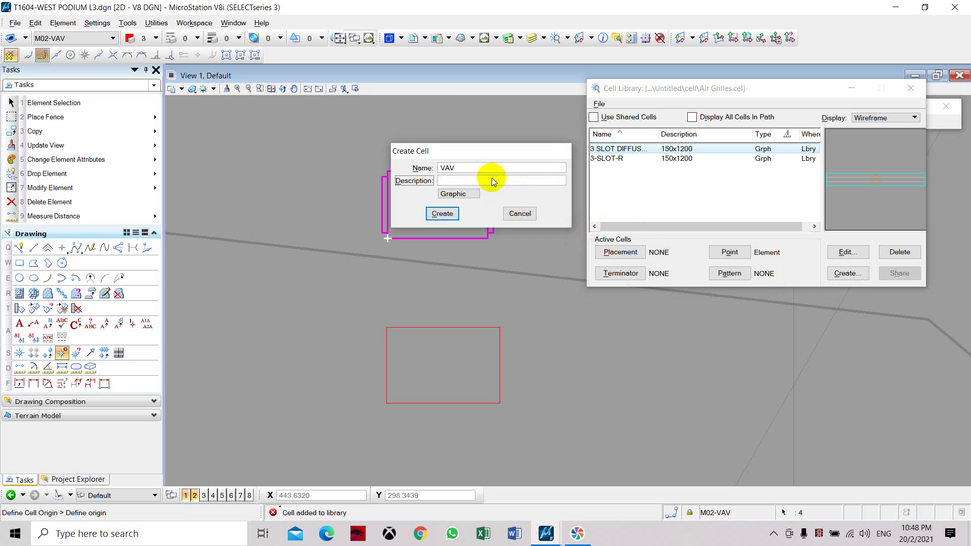
pyautogui.click(470, 197)
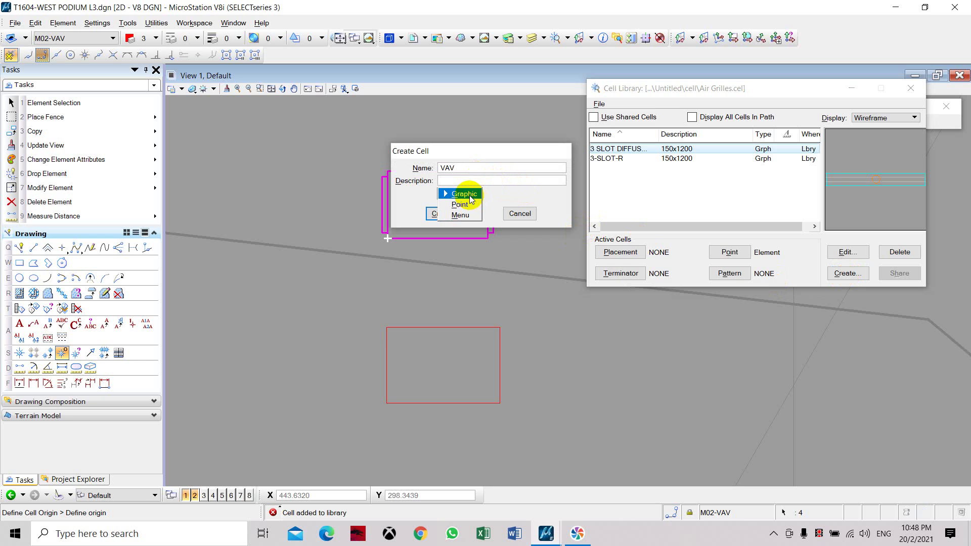
pyautogui.click(503, 192)
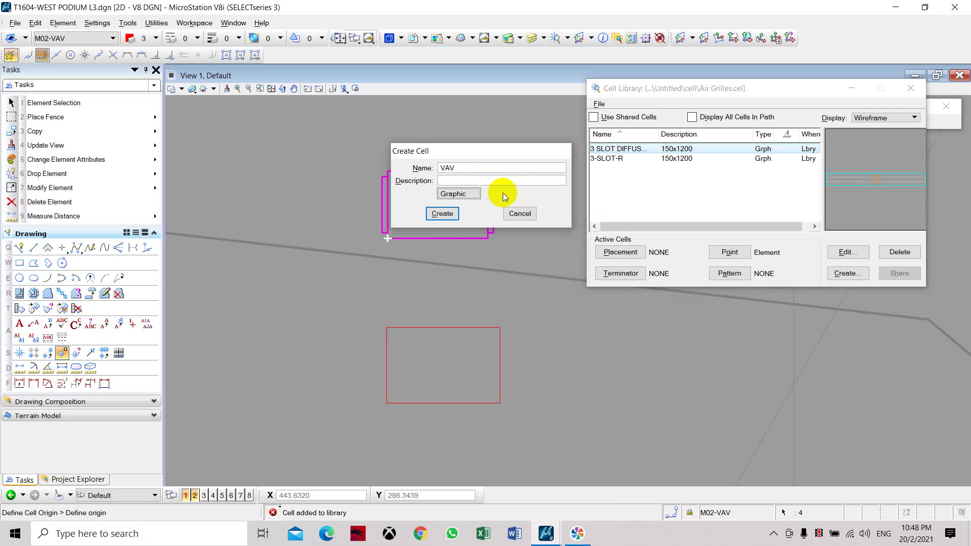
pyautogui.click(445, 213)
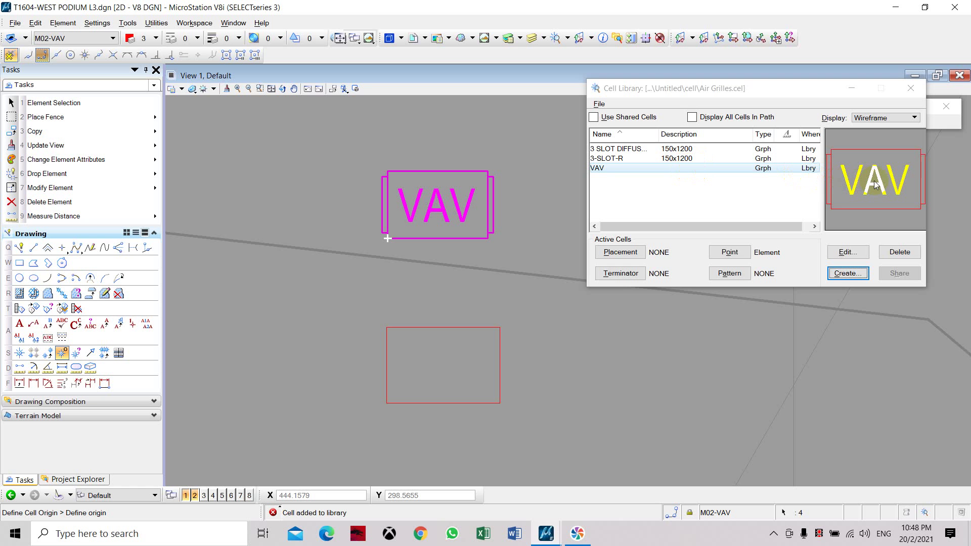
# - Make VAV the active cell and place two copies side by side above the original
pyautogui.click(742, 196)
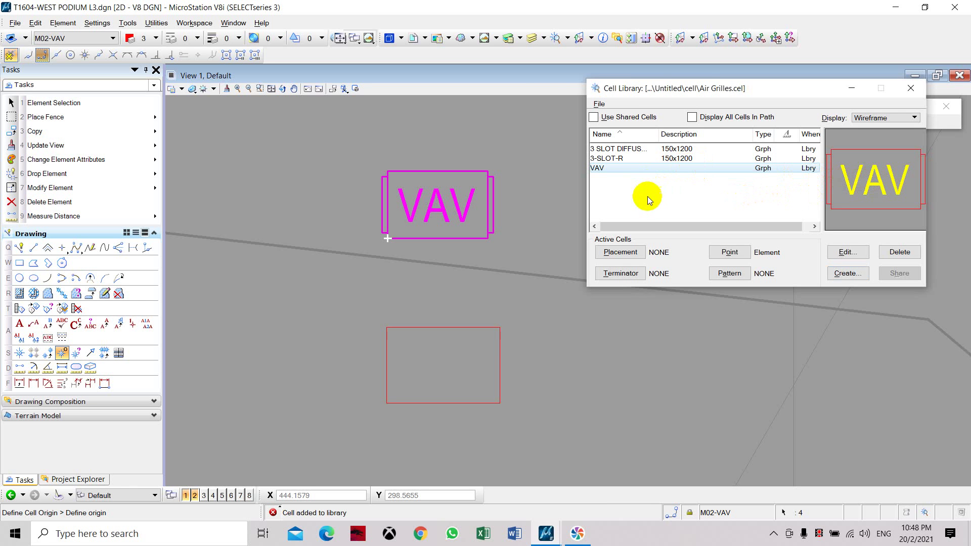
pyautogui.rightClick(645, 168)
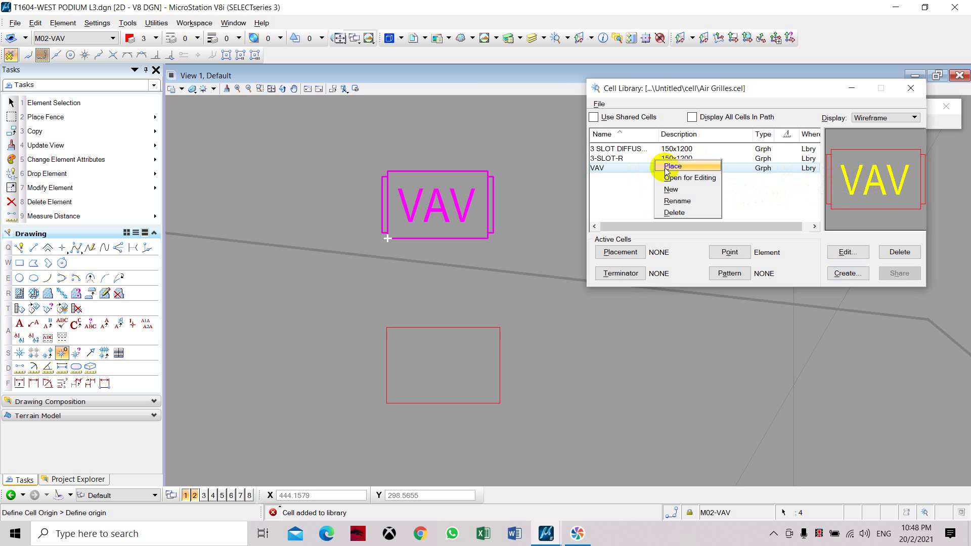
pyautogui.click(670, 169)
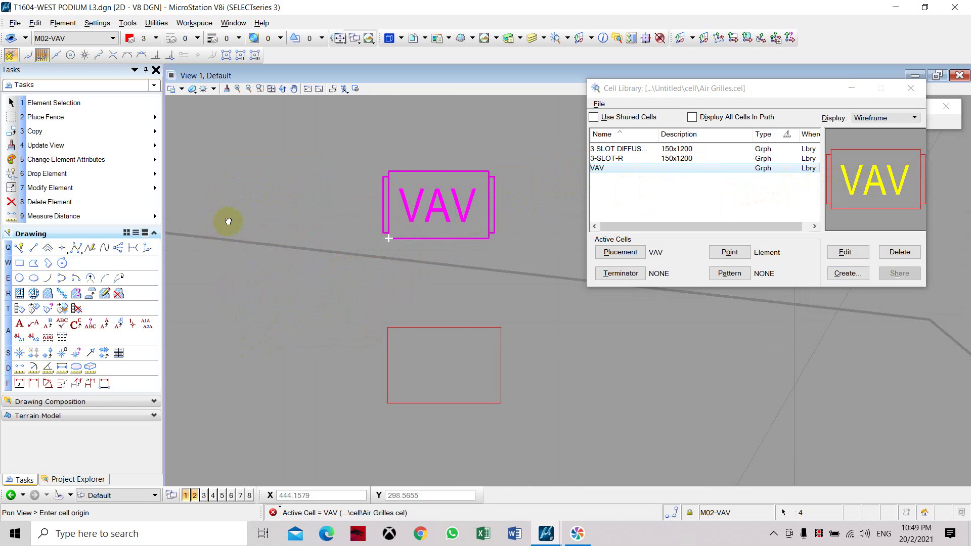
pyautogui.moveTo(225, 218); pyautogui.dragTo(383, 223, button='middle')
pyautogui.scroll(-4, 364, 218)
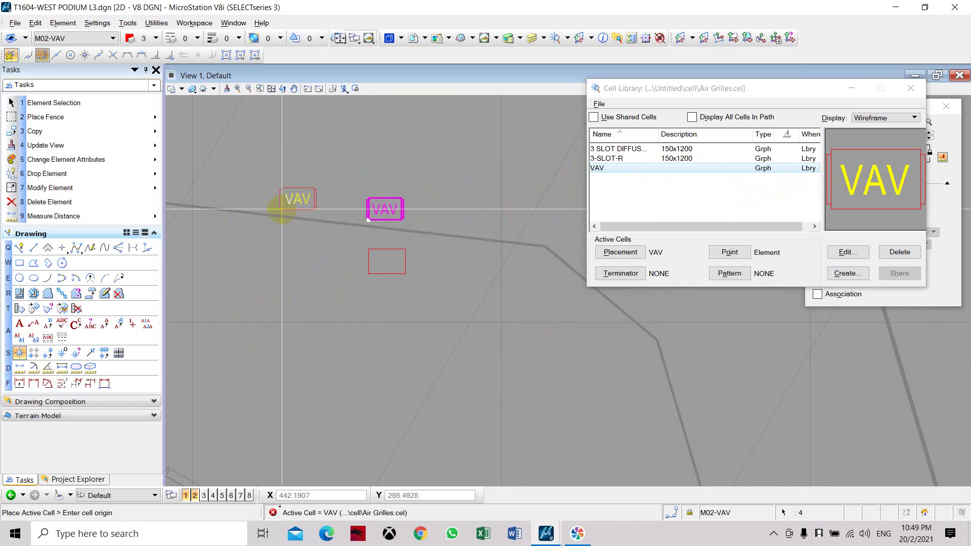
pyautogui.click(369, 180)
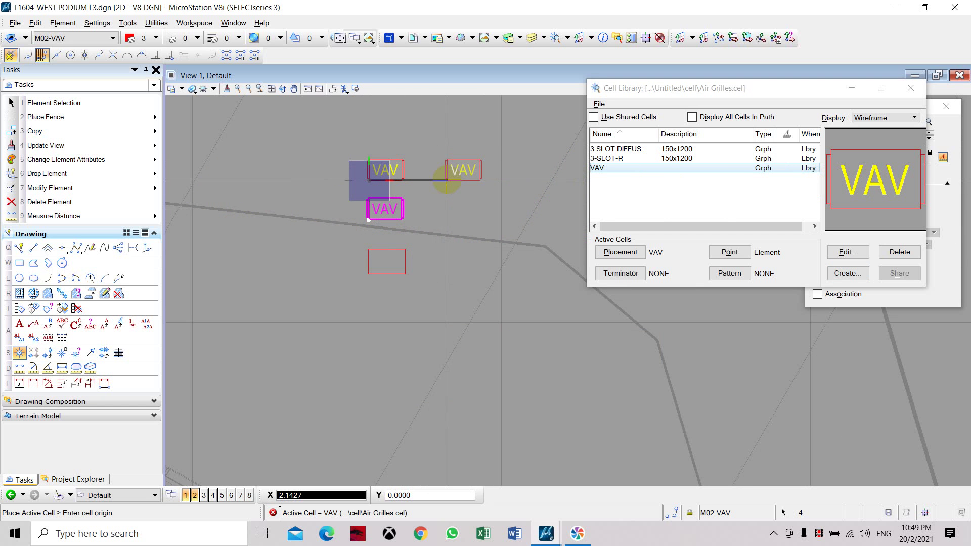
pyautogui.click(446, 179)
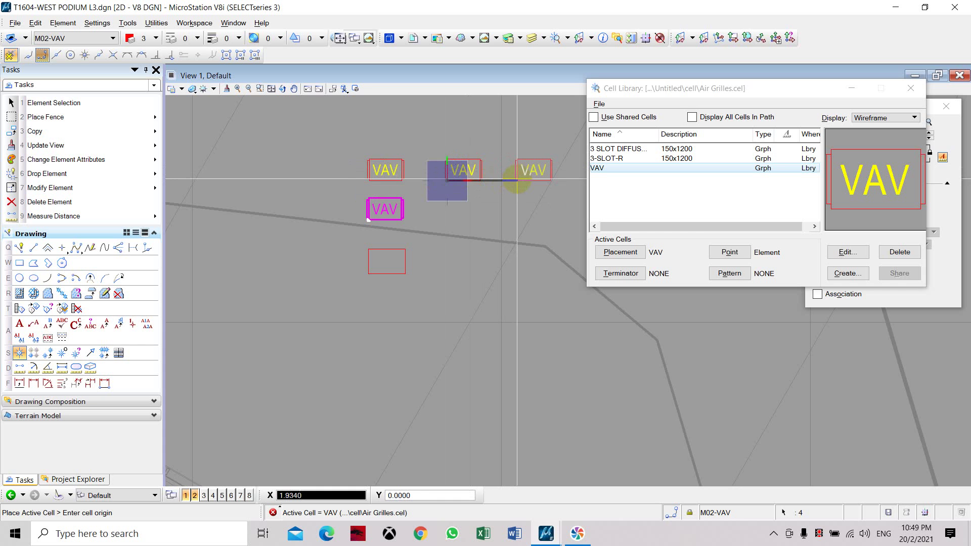
pyautogui.press('Escape')
# - Deselect the placed VAV cells and show the context menu for VAV in the library
pyautogui.scroll(2, 398, 164)
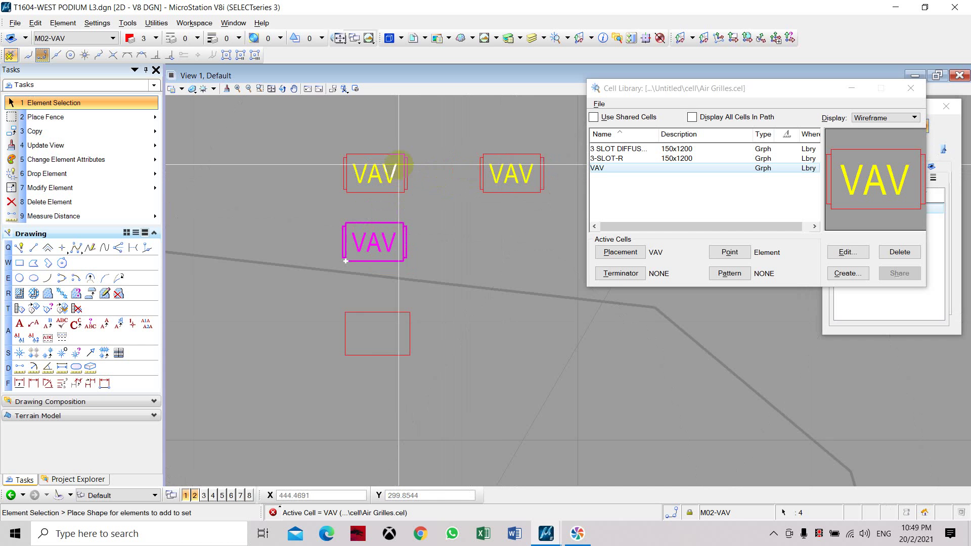
pyautogui.click(362, 191)
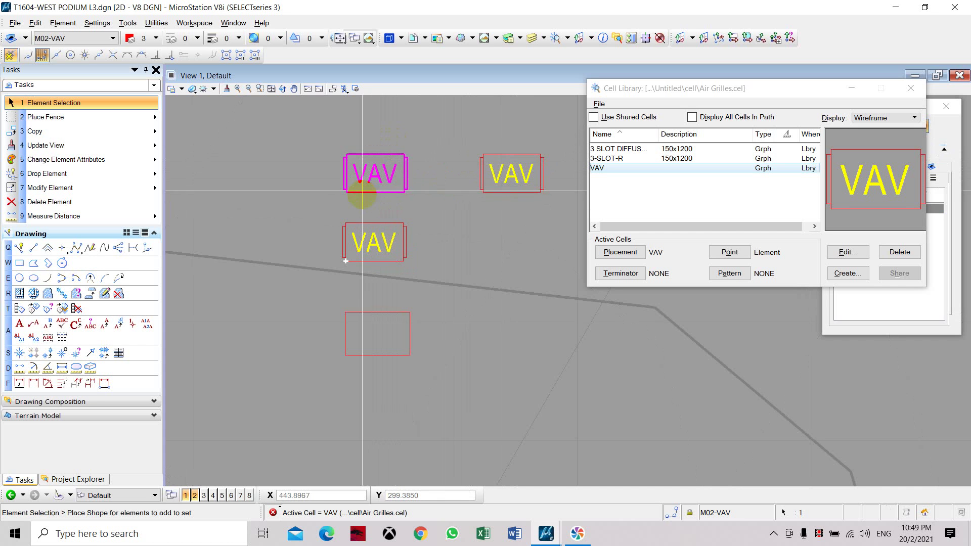
pyautogui.keyDown('ctrl'); pyautogui.click(359, 178); pyautogui.keyUp('ctrl')
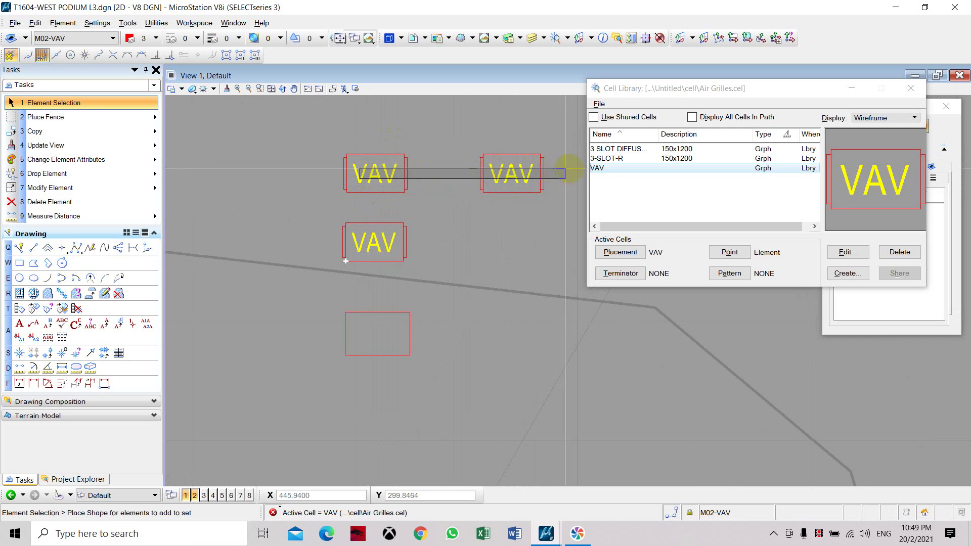
pyautogui.click(443, 187)
pyautogui.click(603, 173)
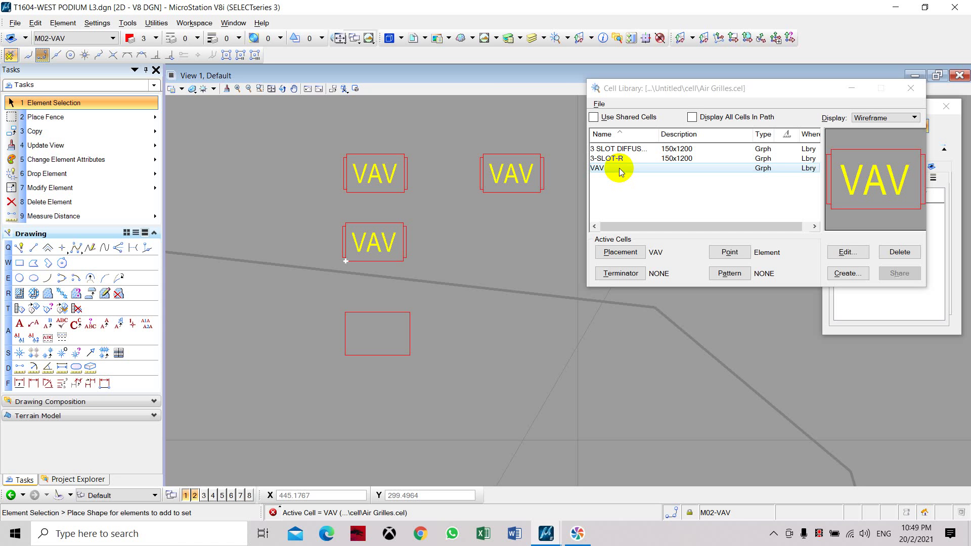
pyautogui.rightClick(621, 172)
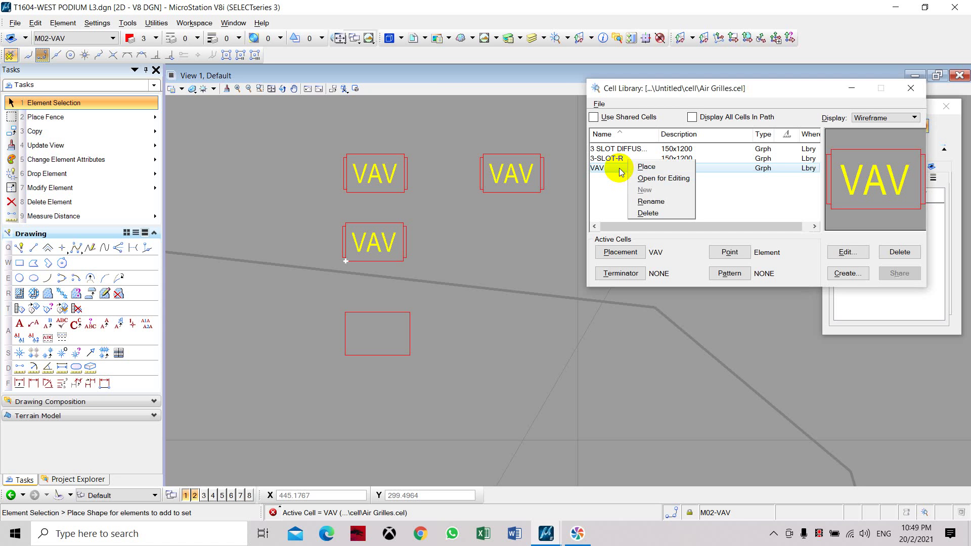
# - Open the VAV cell for editing and fit the whole symbol to the view
pyautogui.click(663, 178)
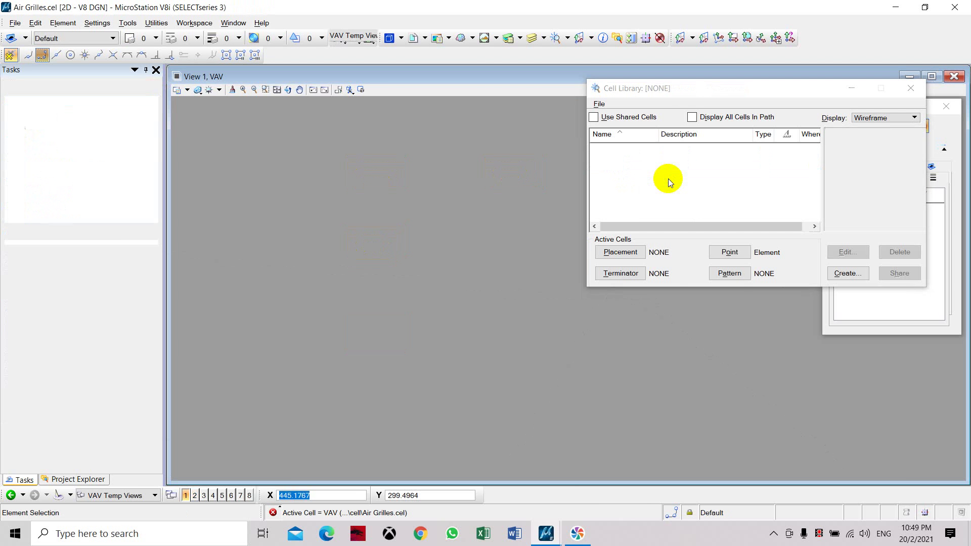
pyautogui.click(393, 164)
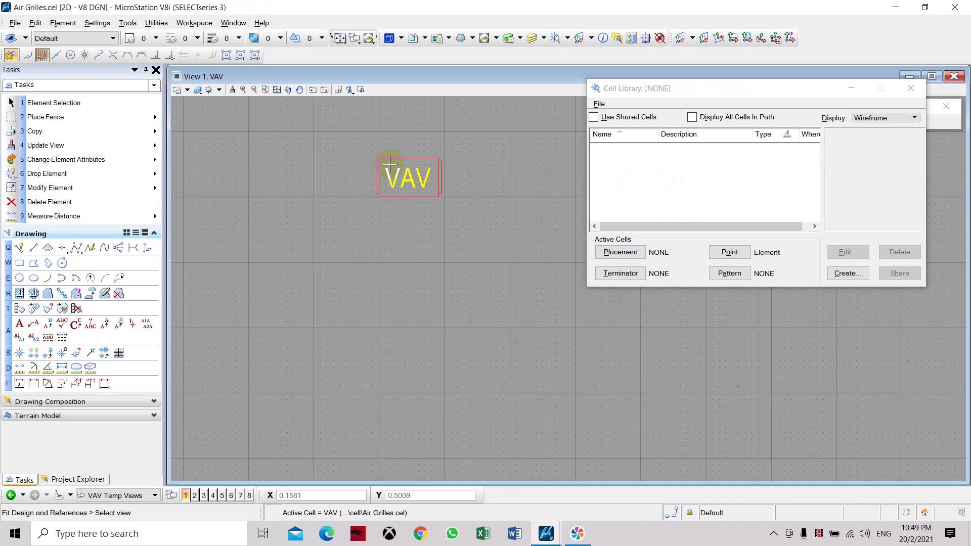